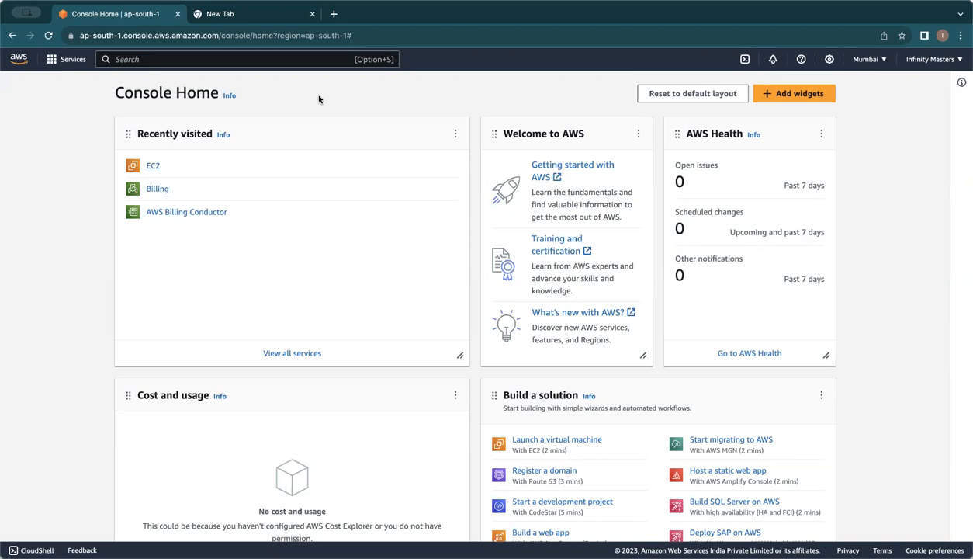
Search the AWS console for ec2 and open the EC2 service dashboard.
click(257, 57)
text(ec2)
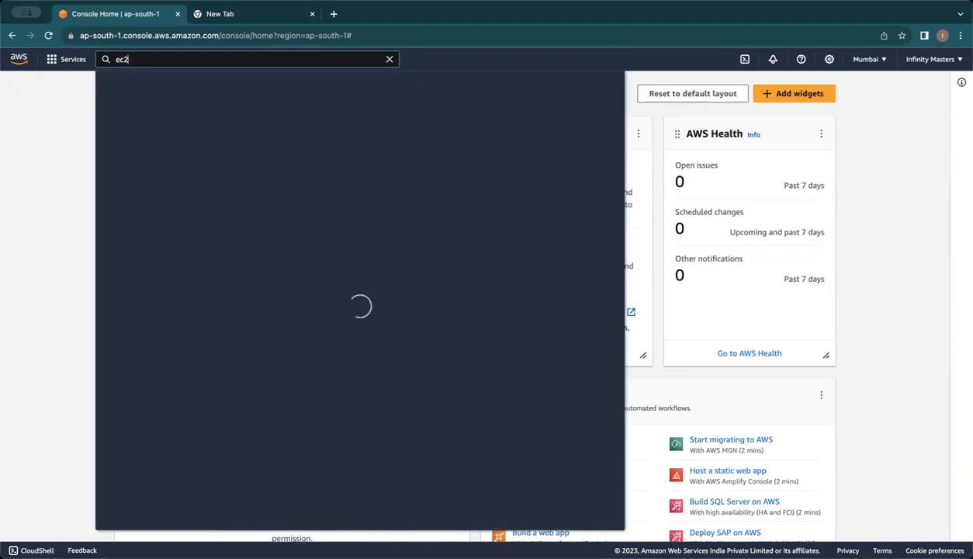
click(278, 166)
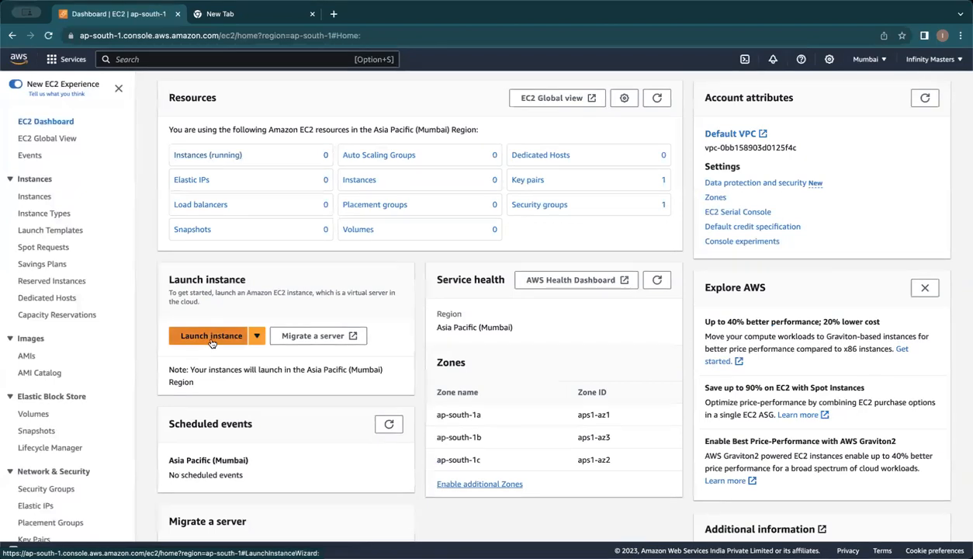
Start launching a new EC2 instance in the Asia Pacific (Mumbai) region.
scroll(225, 235, down, 1)
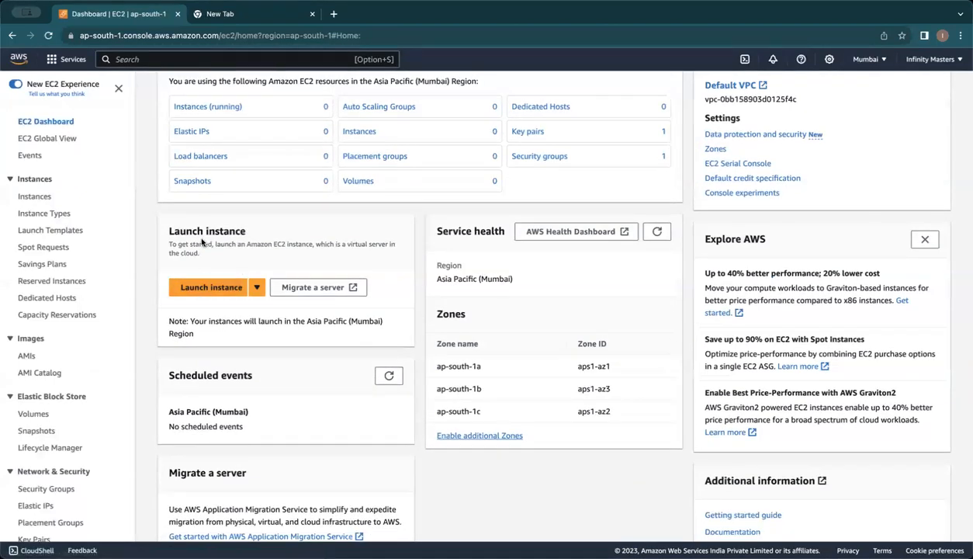
scroll(230, 270, down, 1)
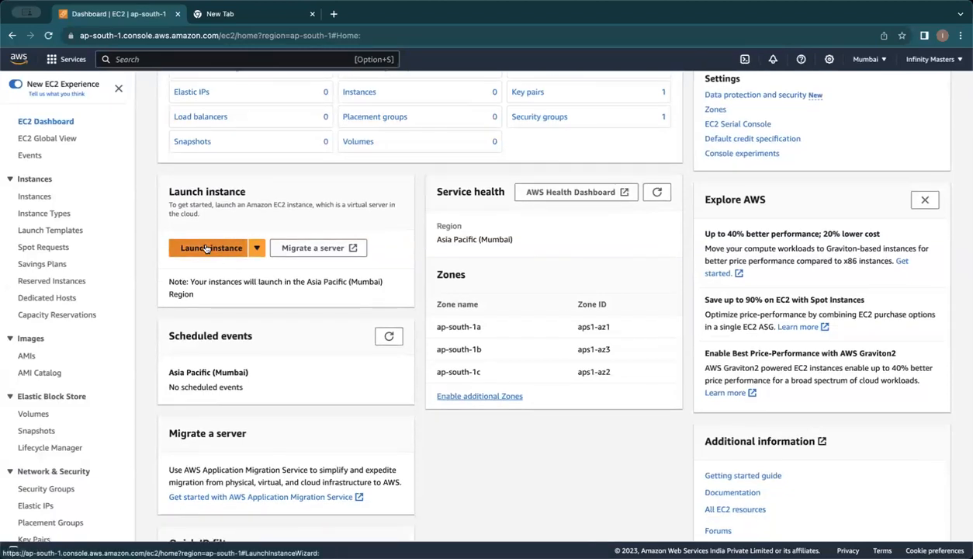
click(206, 247)
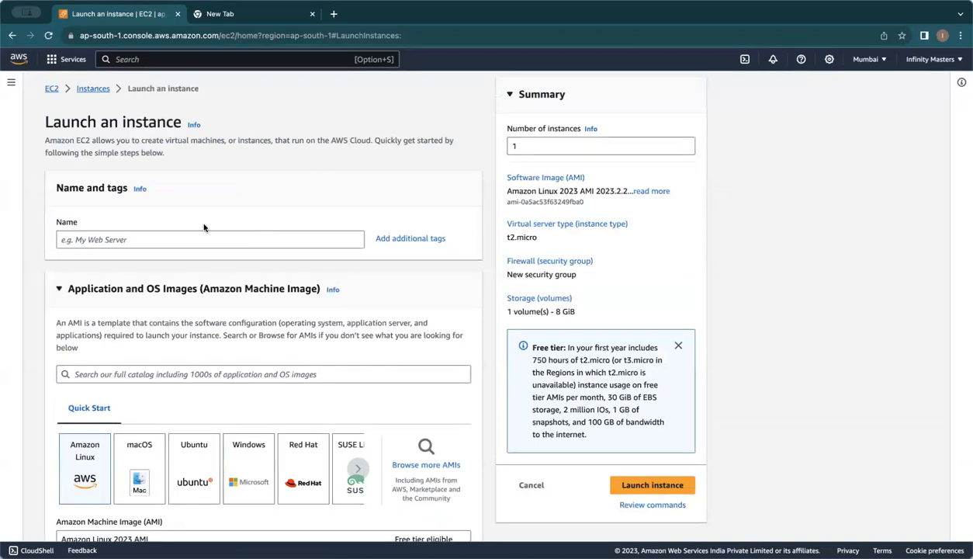
Review the instance launch form's sections, from name and image through instance type, key pair and network settings to storage.
scroll(250, 318, down, 2)
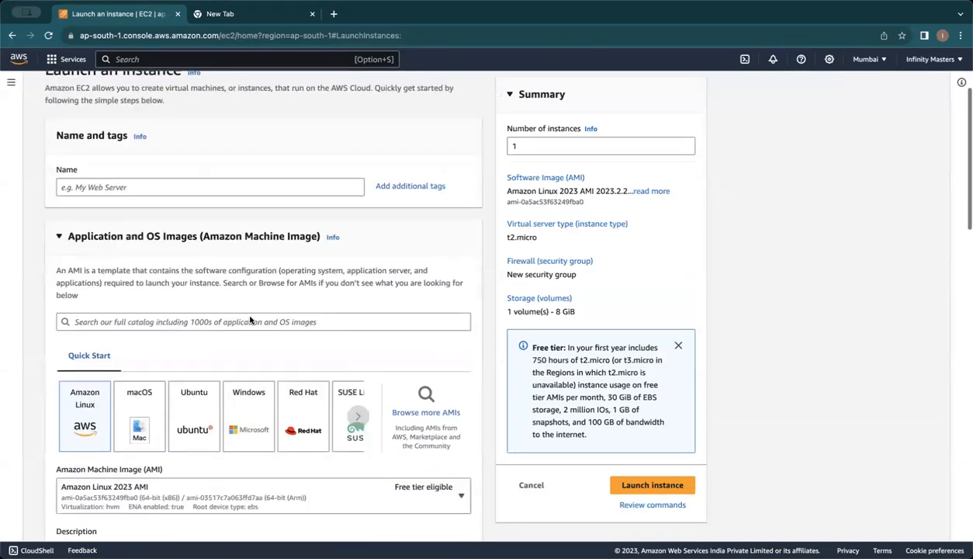
scroll(250, 256, up, 2)
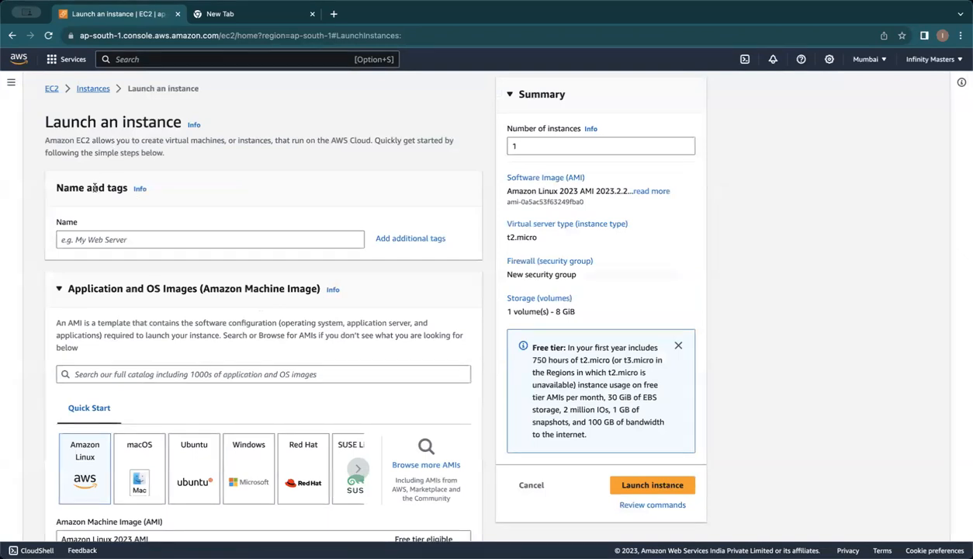
scroll(239, 364, down, 3)
scroll(238, 364, up, 2)
scroll(238, 364, down, 2)
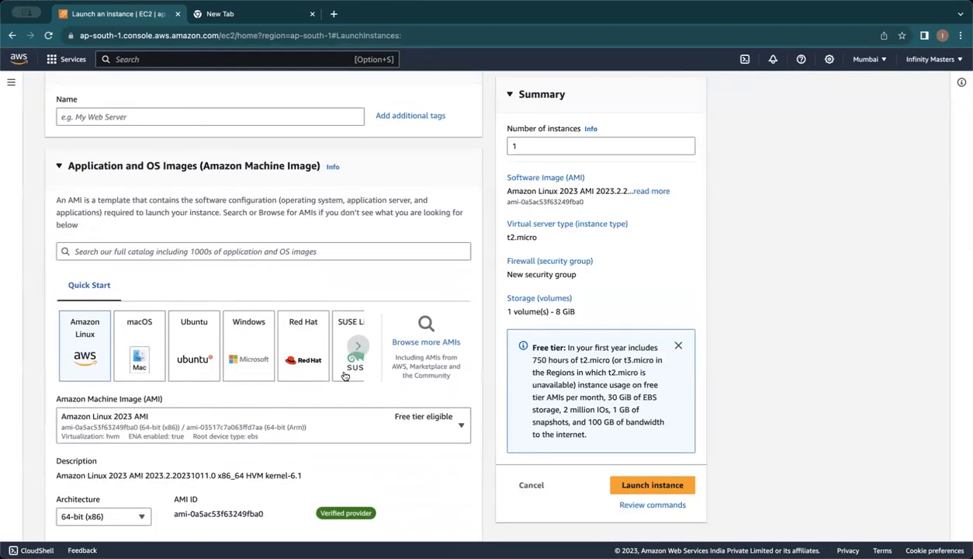
scroll(353, 400, down, 3)
scroll(270, 419, up, 1)
scroll(271, 422, down, 3)
scroll(270, 422, down, 3)
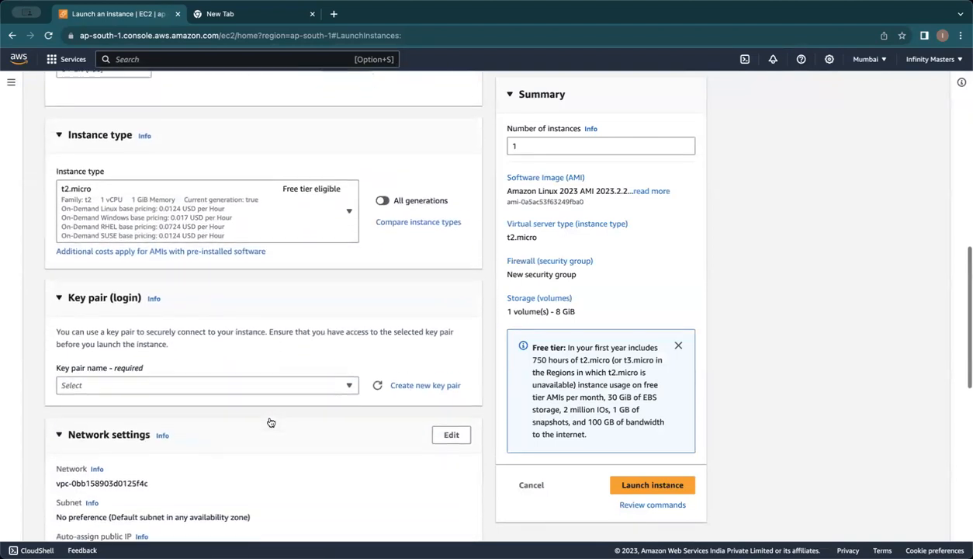
scroll(311, 437, down, 4)
scroll(315, 441, down, 5)
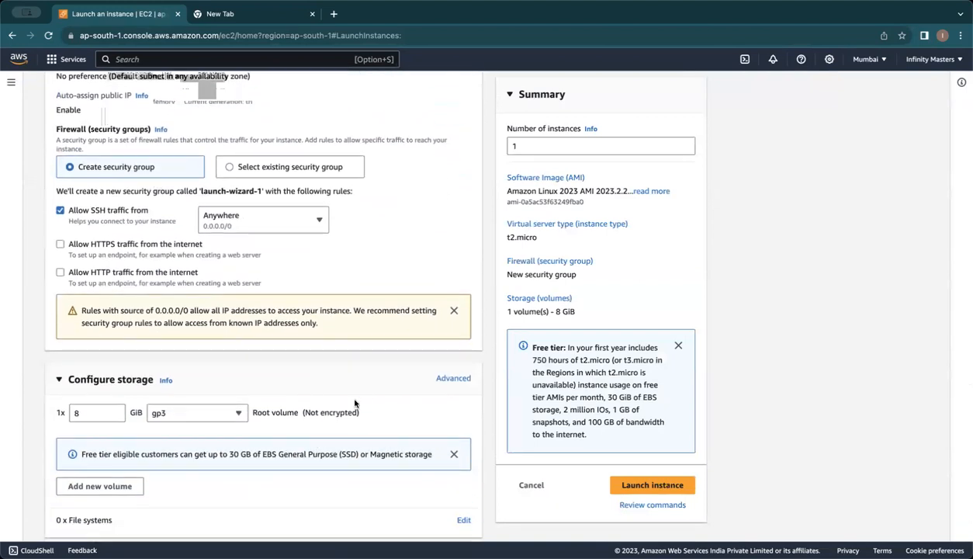
scroll(391, 277, up, 6)
scroll(391, 278, up, 10)
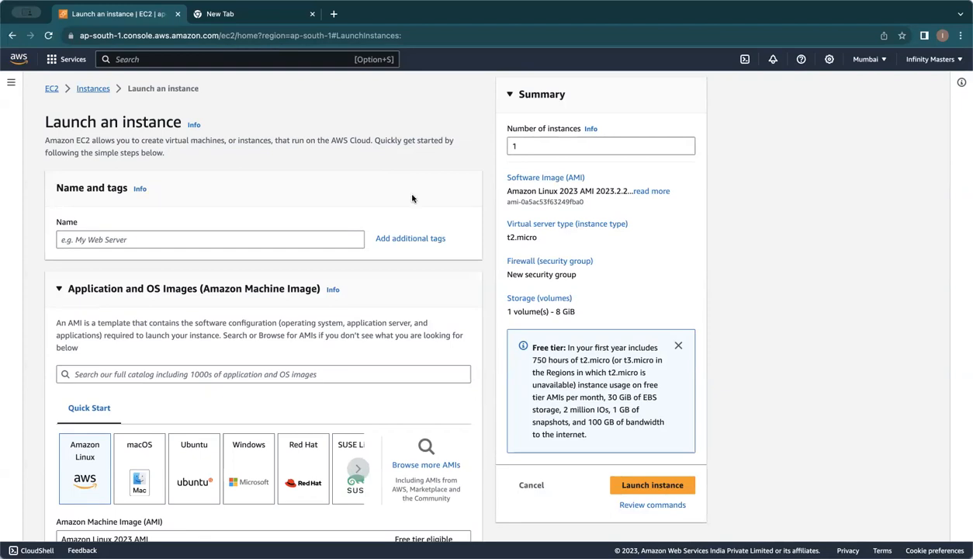
Name the new instance "My First EC2 Instance".
scroll(355, 201, down, 2)
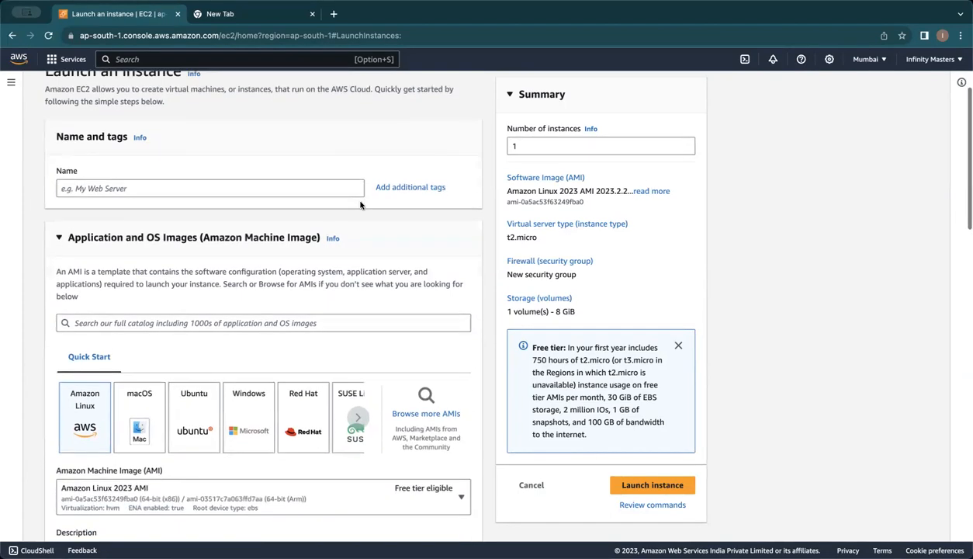
click(195, 189)
scroll(207, 183, up, 2)
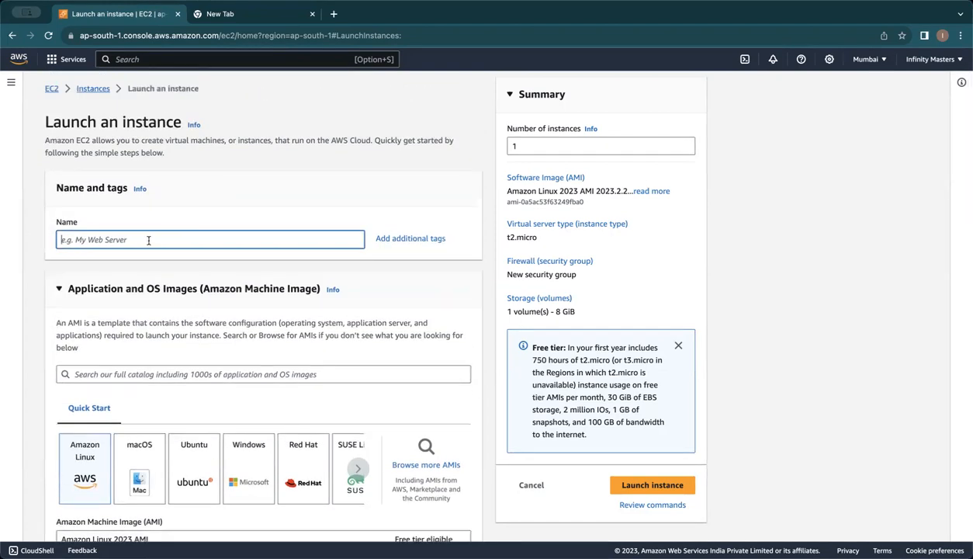
text(Test)
key(BackSpace)
key(BackSpace)
text(My First EC2)
key(BackSpace)
text(Instance)
Look through the quick-start operating systems and choose Ubuntu as the instance's machine image.
scroll(281, 305, down, 2)
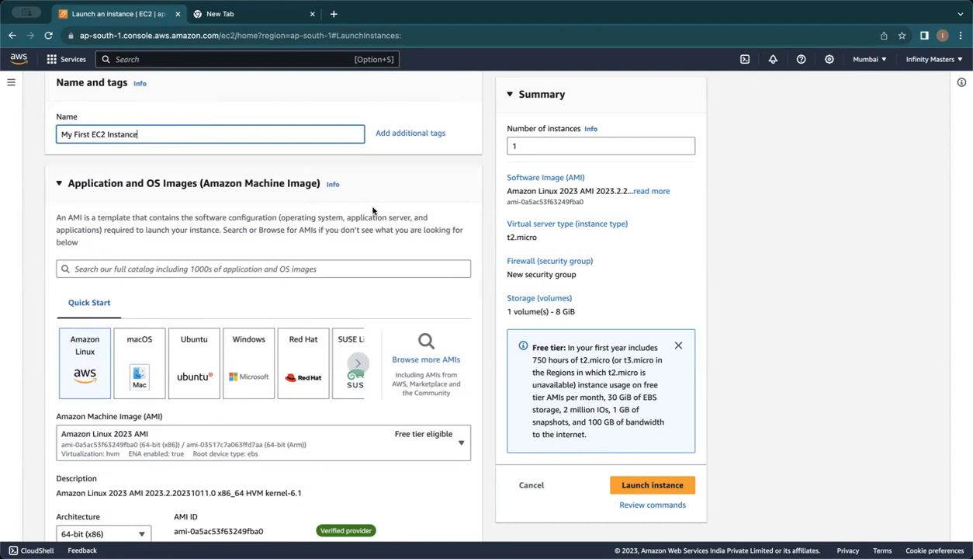
scroll(256, 203, down, 2)
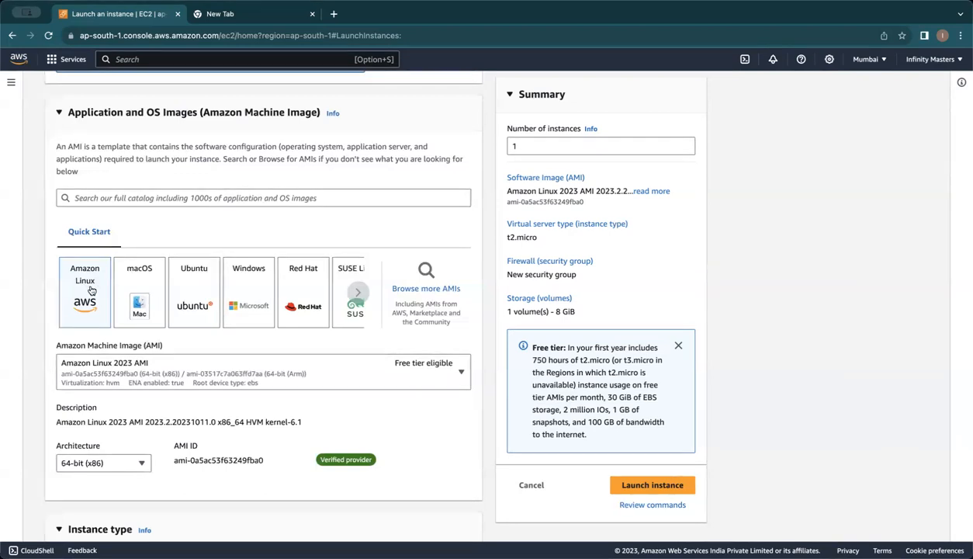
click(359, 292)
click(358, 292)
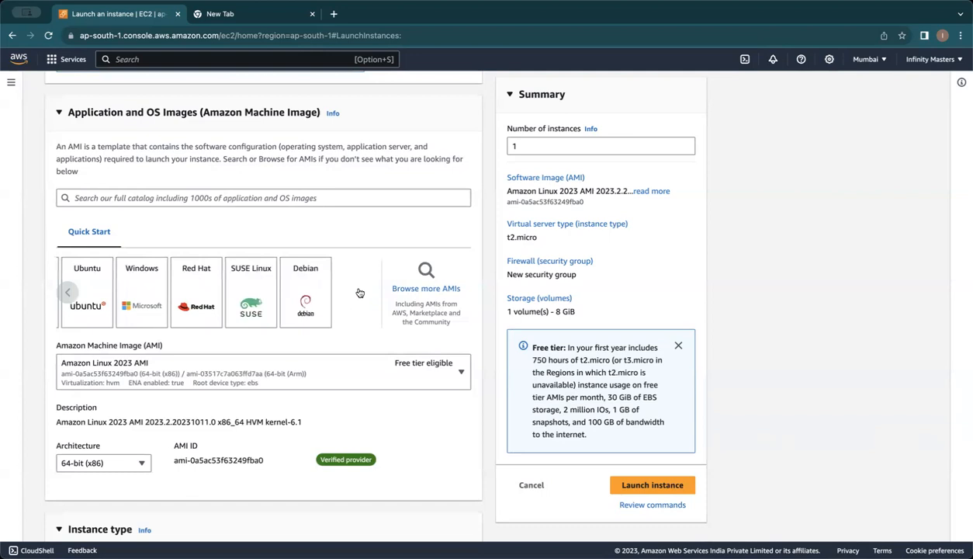
click(67, 292)
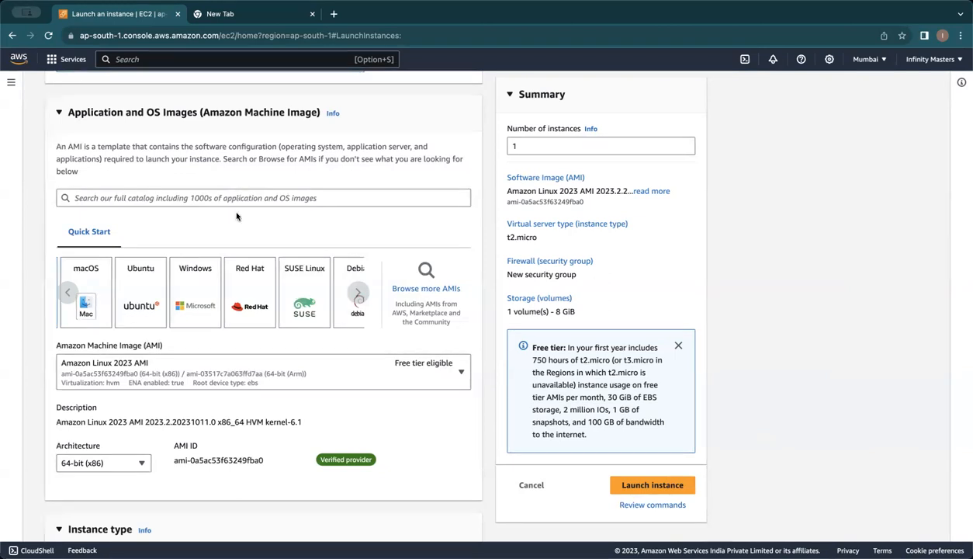
click(135, 297)
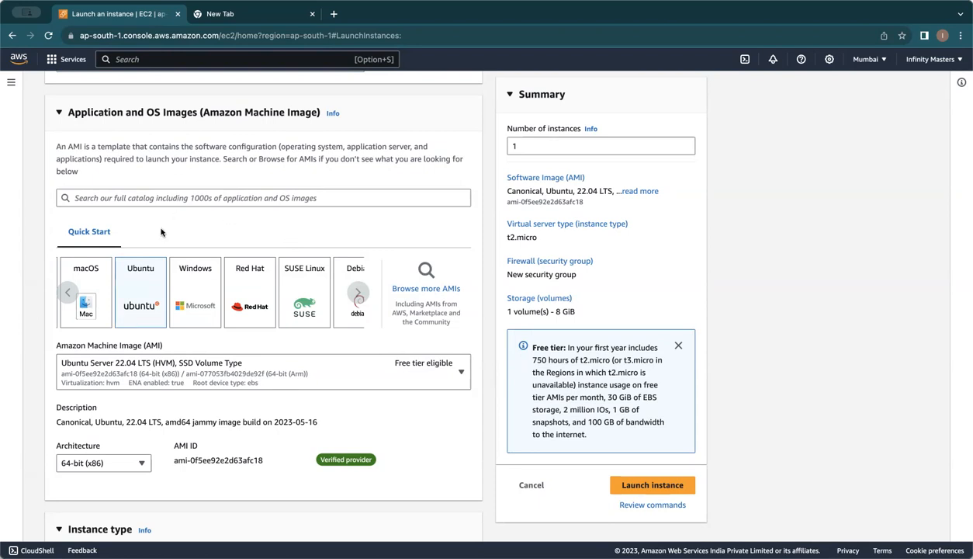
click(65, 290)
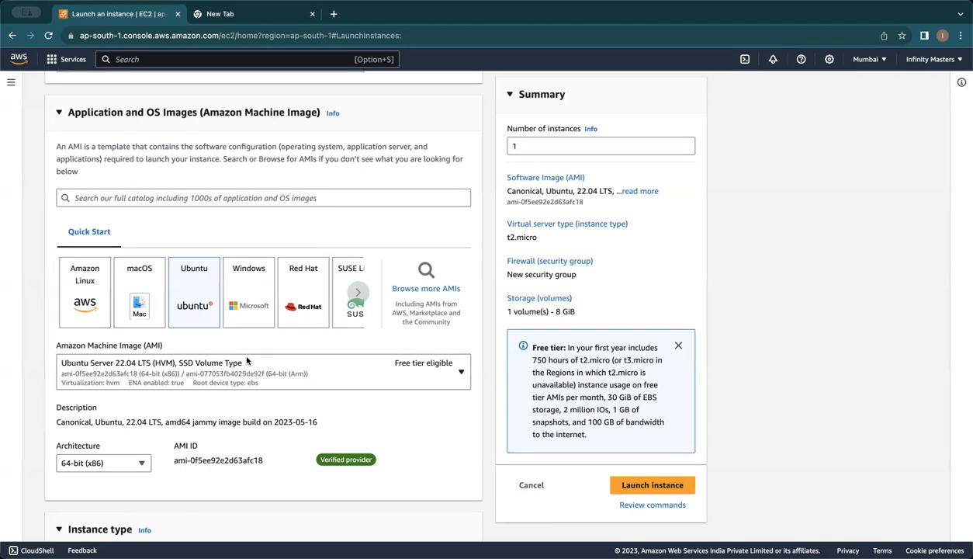
Browse the available instance types with their vCPU, memory and pricing, and select the free-tier-eligible t2.micro.
scroll(233, 353, down, 3)
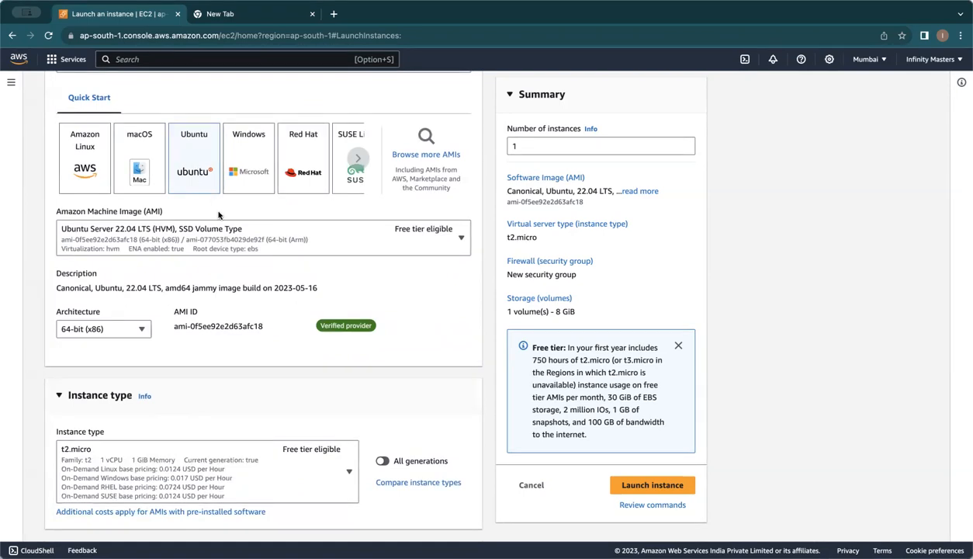
scroll(260, 316, down, 2)
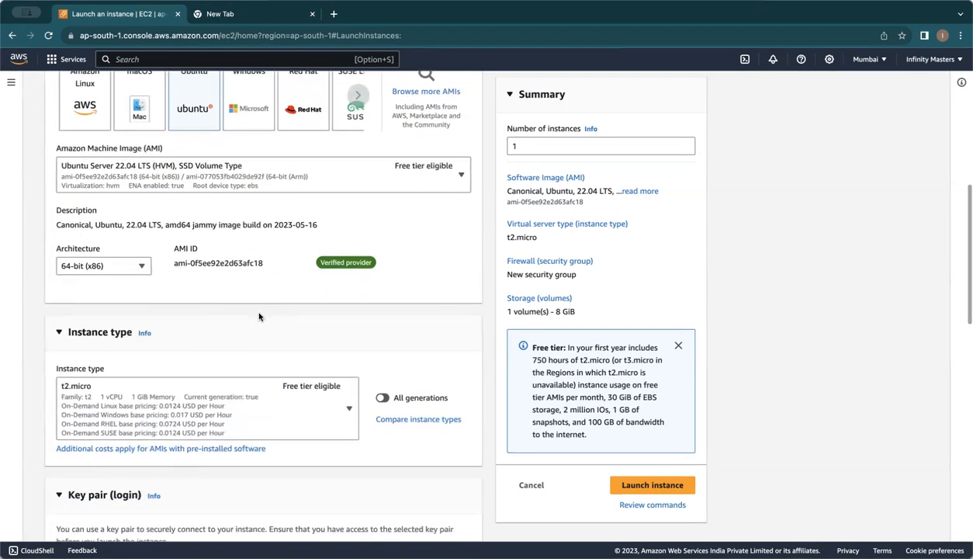
scroll(259, 316, down, 4)
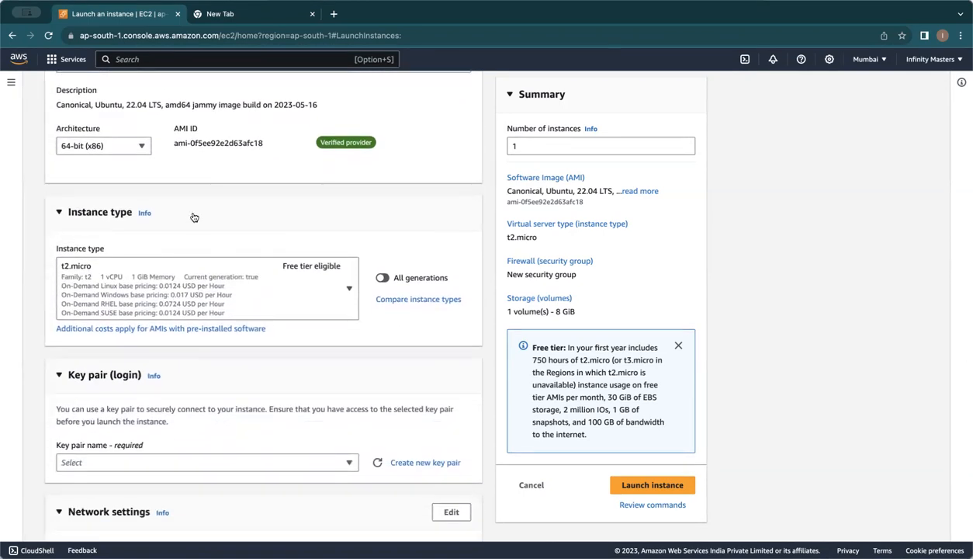
scroll(191, 215, down, 3)
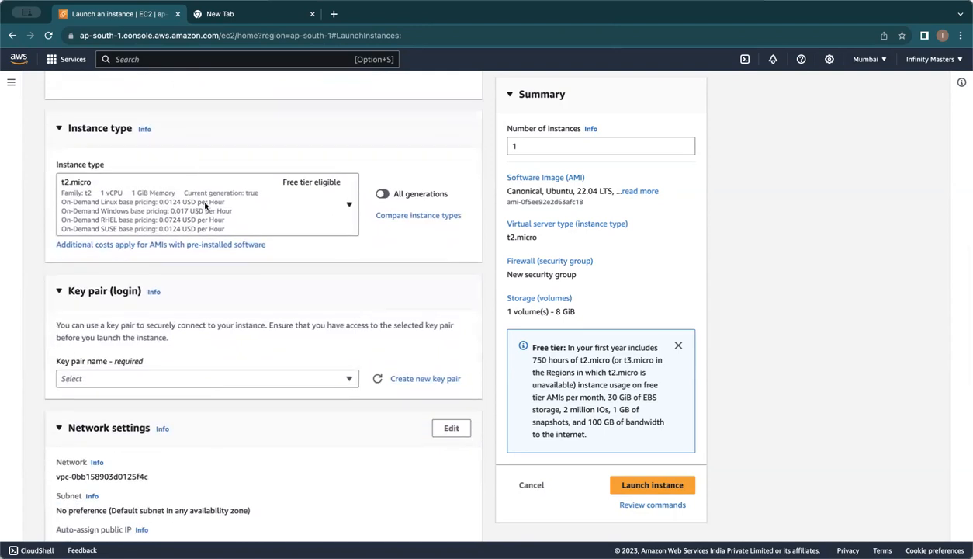
click(237, 203)
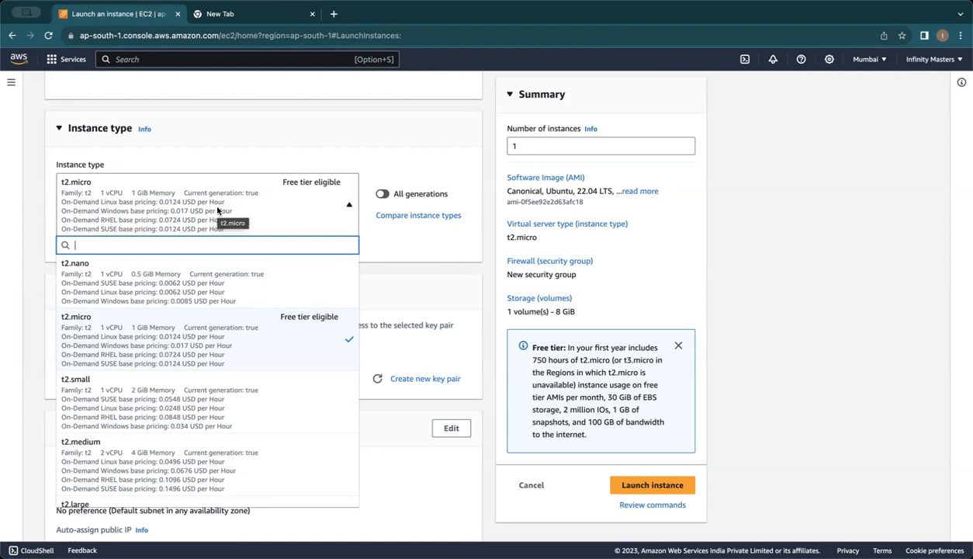
scroll(341, 273, down, 1)
scroll(342, 274, up, 1)
scroll(408, 267, down, 1)
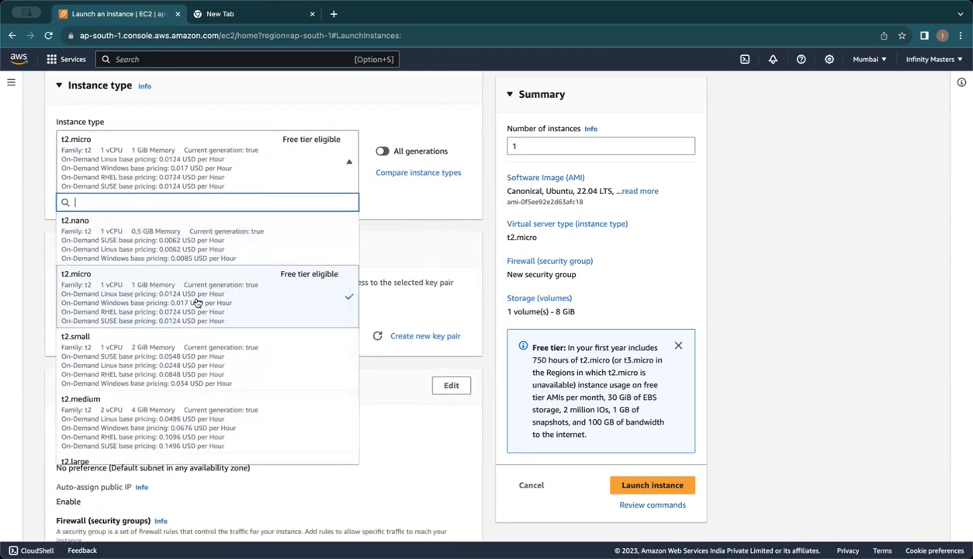
scroll(195, 353, down, 2)
scroll(198, 361, down, 2)
scroll(198, 361, up, 3)
scroll(132, 353, down, 2)
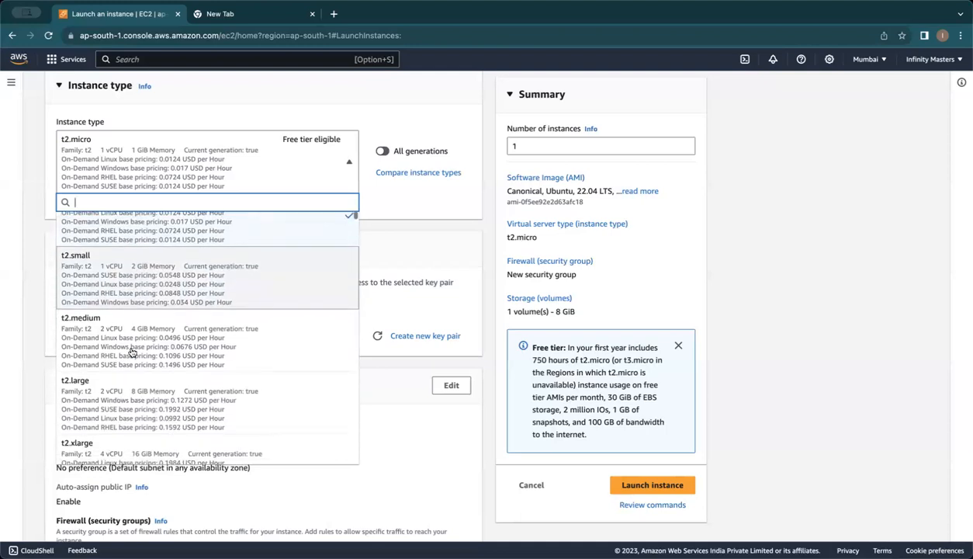
scroll(148, 404, down, 6)
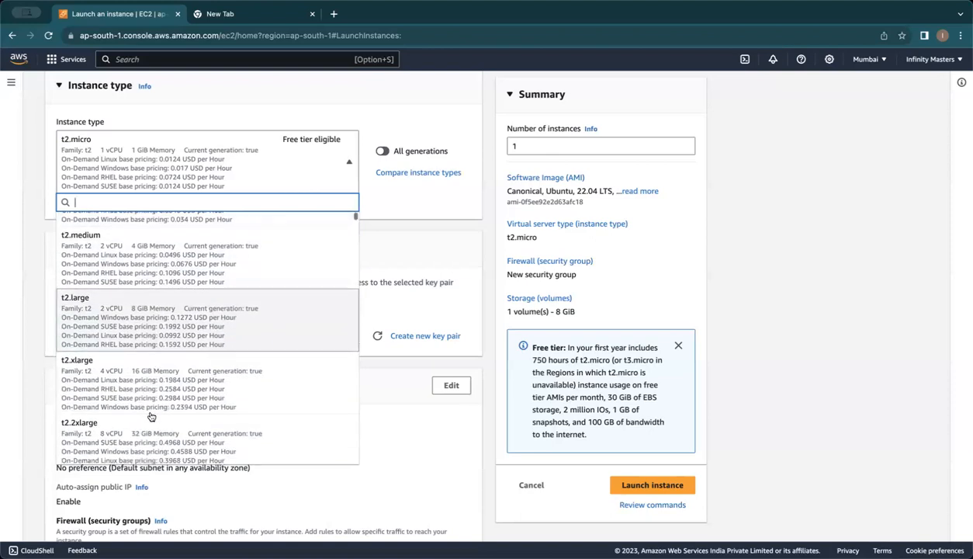
scroll(150, 417, down, 10)
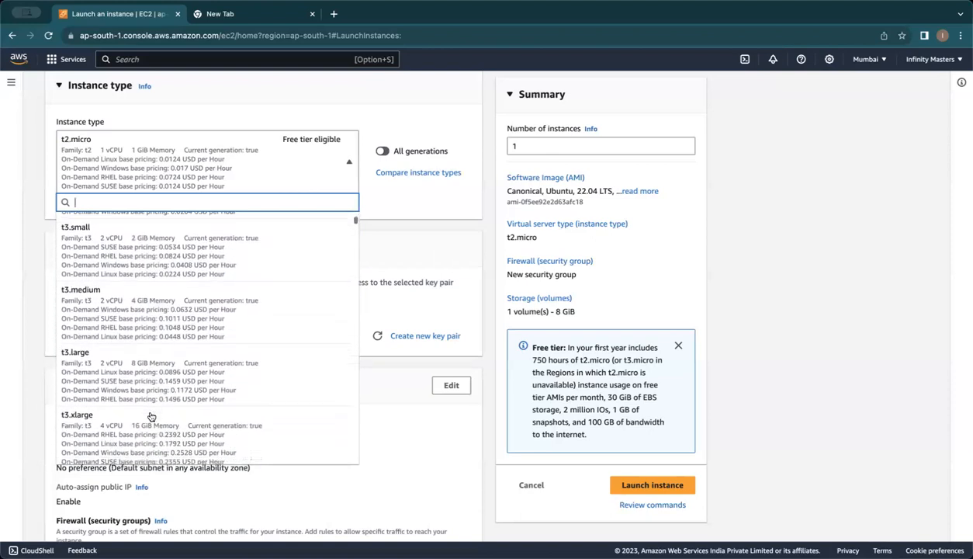
scroll(194, 411, down, 8)
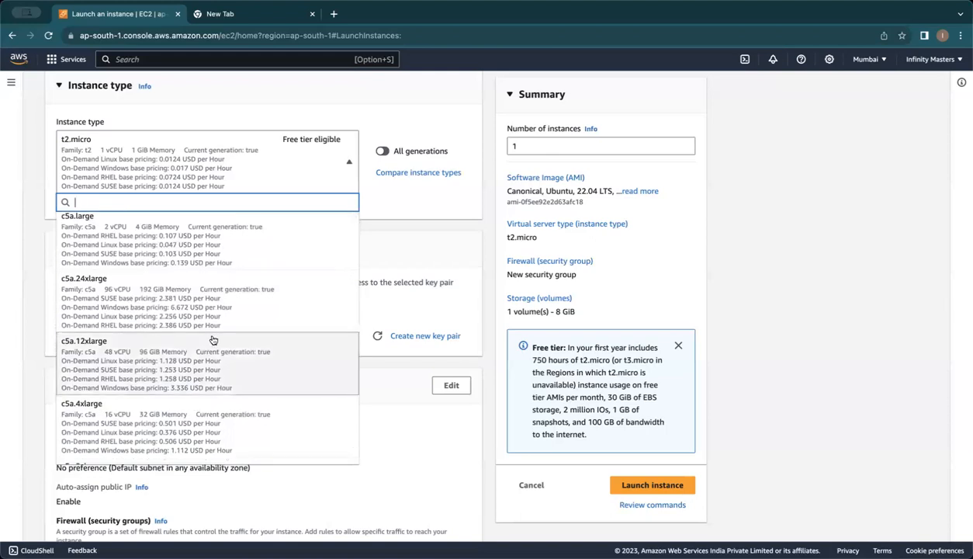
scroll(211, 339, up, 15)
scroll(213, 340, up, 5)
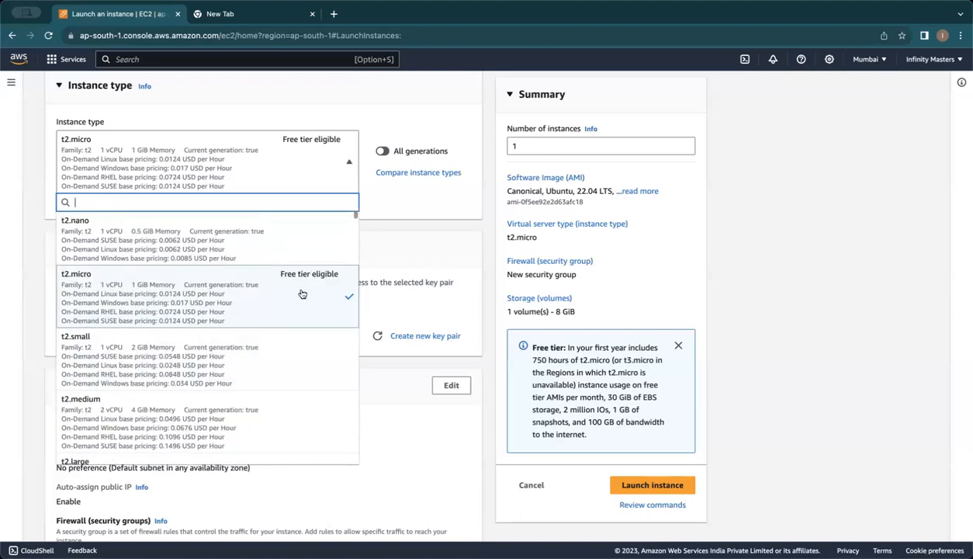
click(232, 297)
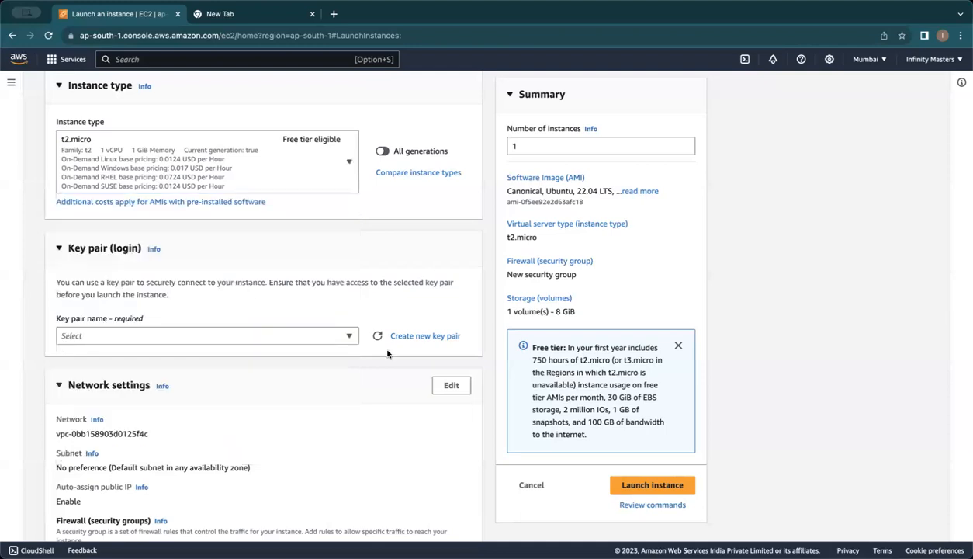
Check the existing key pairs and the options for creating a new one, without creating any.
scroll(381, 398, down, 3)
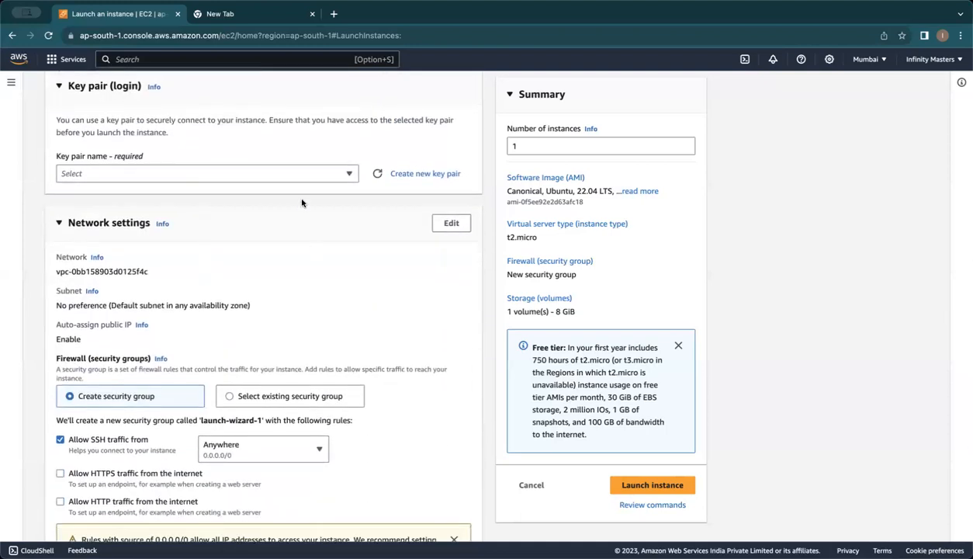
click(266, 174)
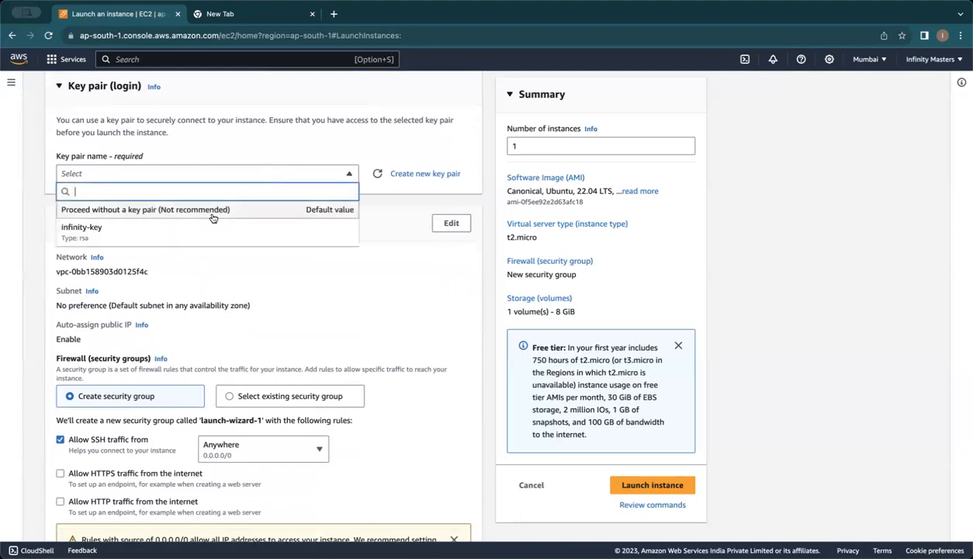
click(415, 174)
click(415, 174)
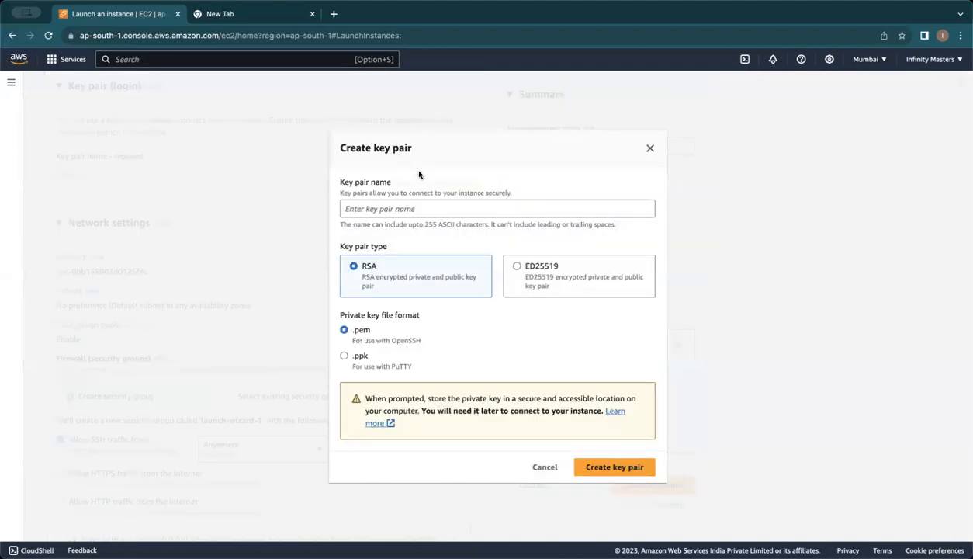
click(646, 147)
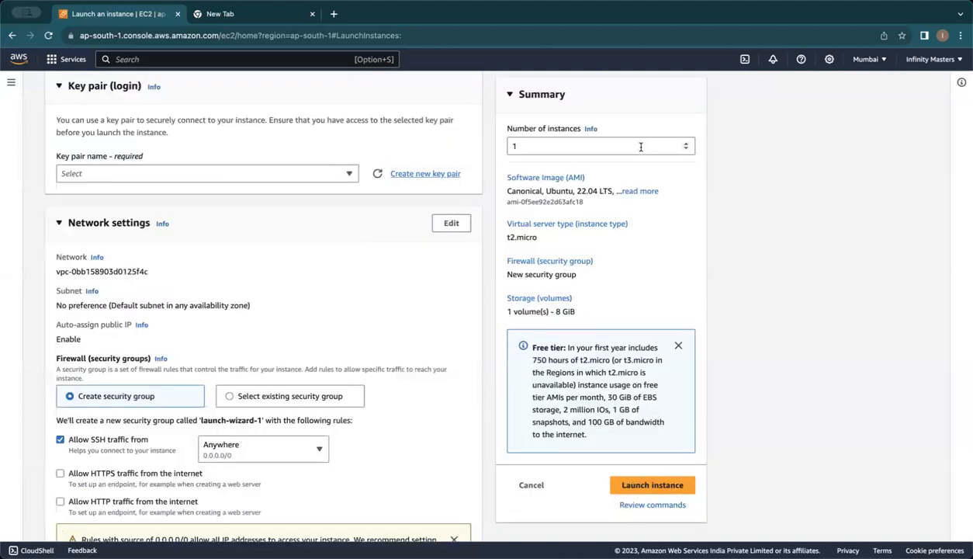
Choose to proceed without a key pair for the instance login.
click(205, 173)
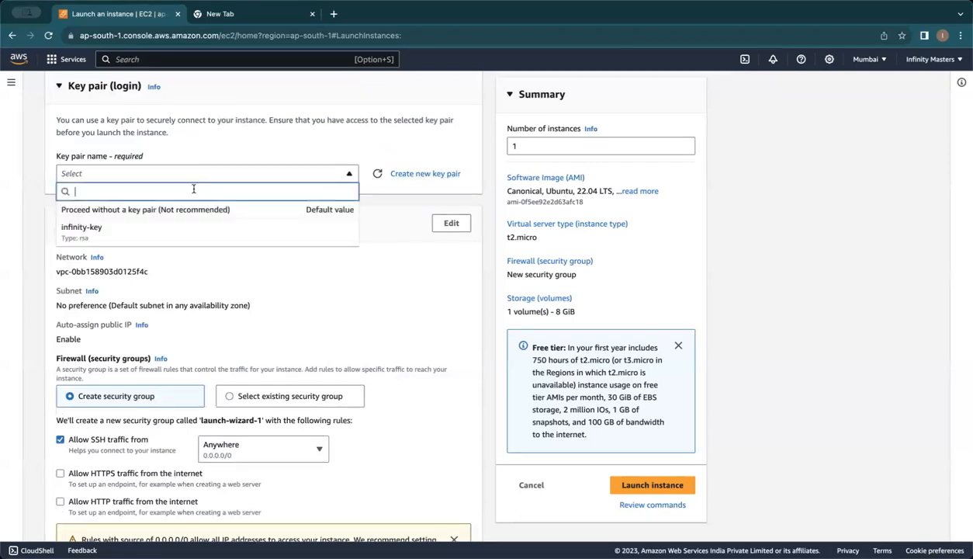
click(176, 211)
scroll(329, 242, up, 2)
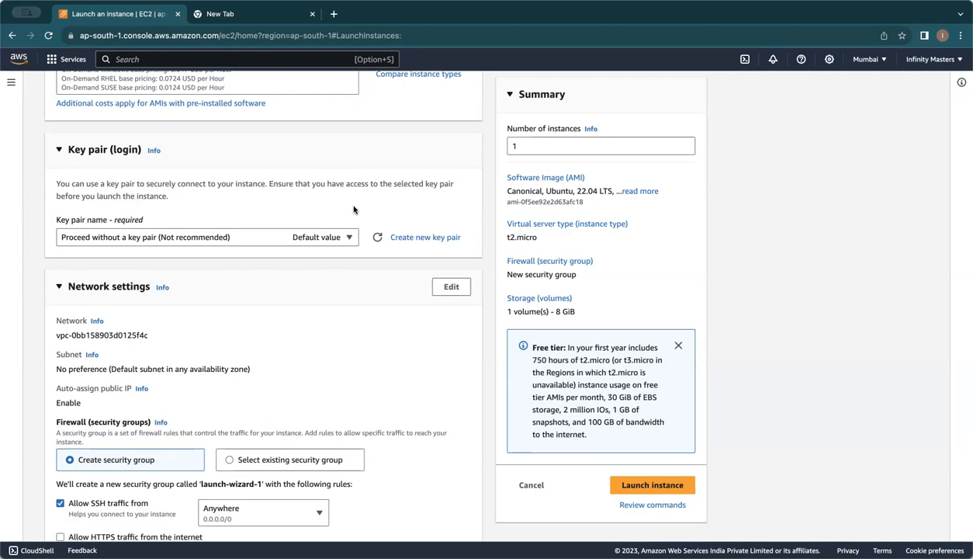
scroll(381, 330, down, 1)
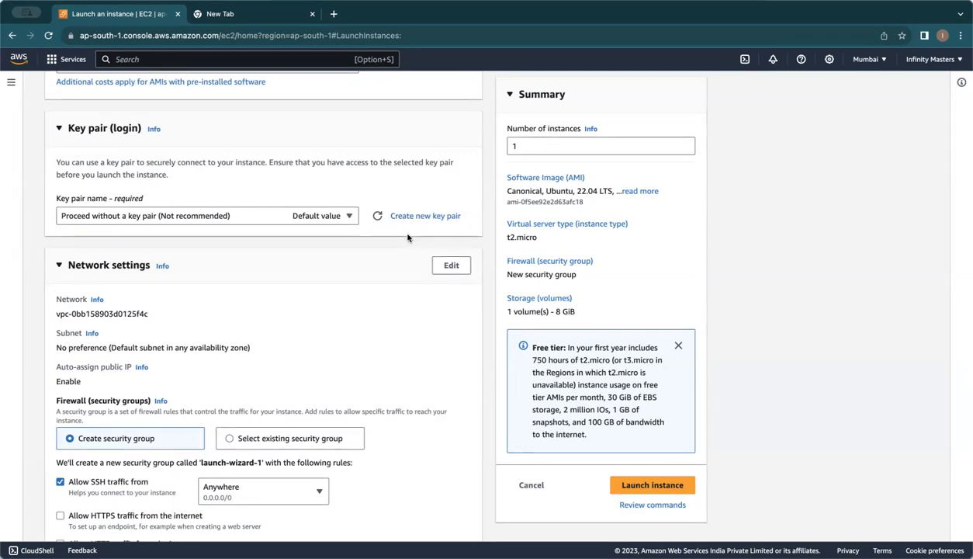
Allow HTTPS and HTTP traffic from the internet in the new security group's firewall rules.
scroll(431, 307, down, 3)
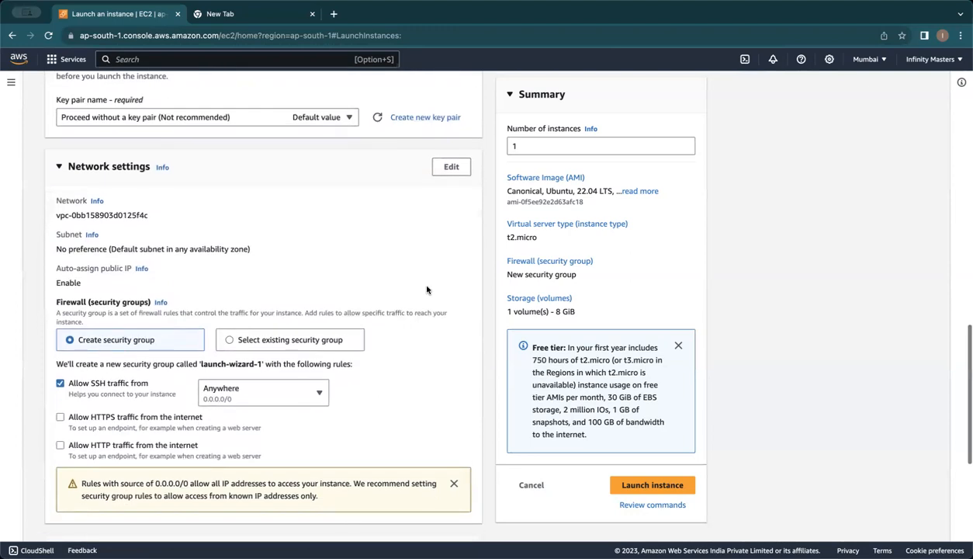
scroll(426, 290, down, 2)
scroll(230, 200, up, 1)
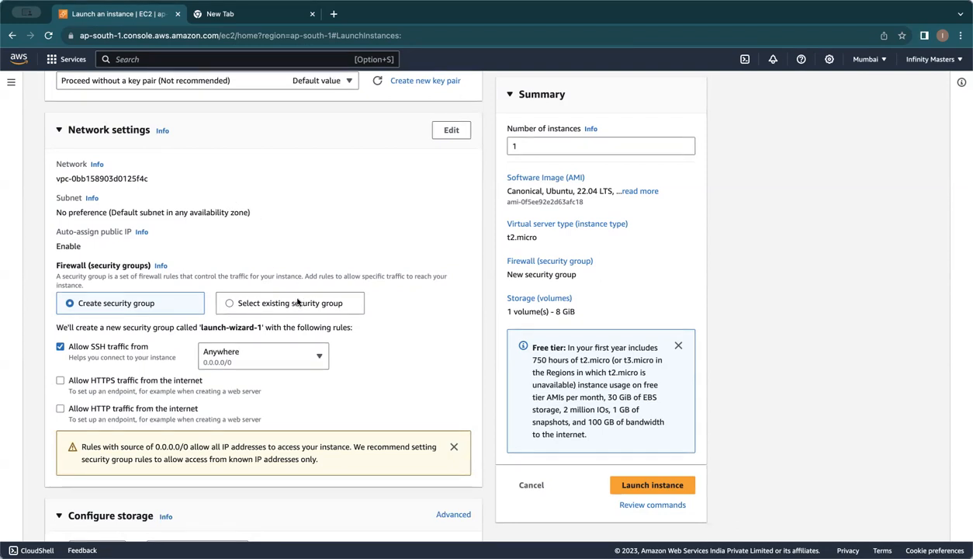
scroll(233, 357, down, 3)
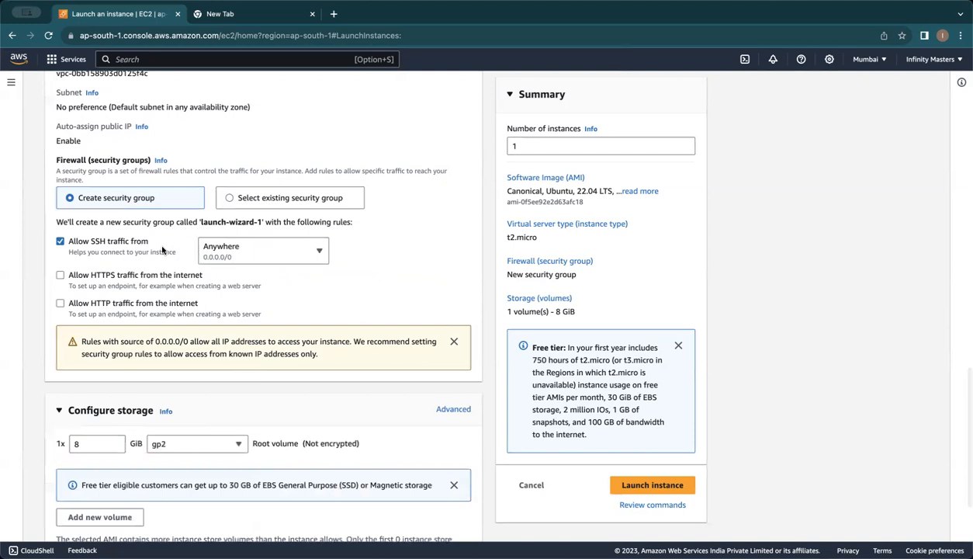
click(59, 276)
click(60, 303)
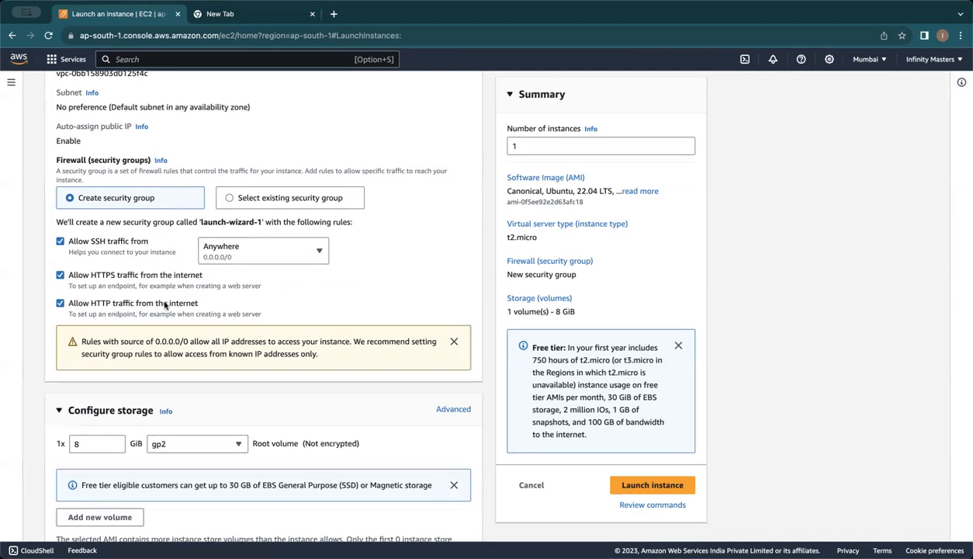
scroll(220, 278, up, 1)
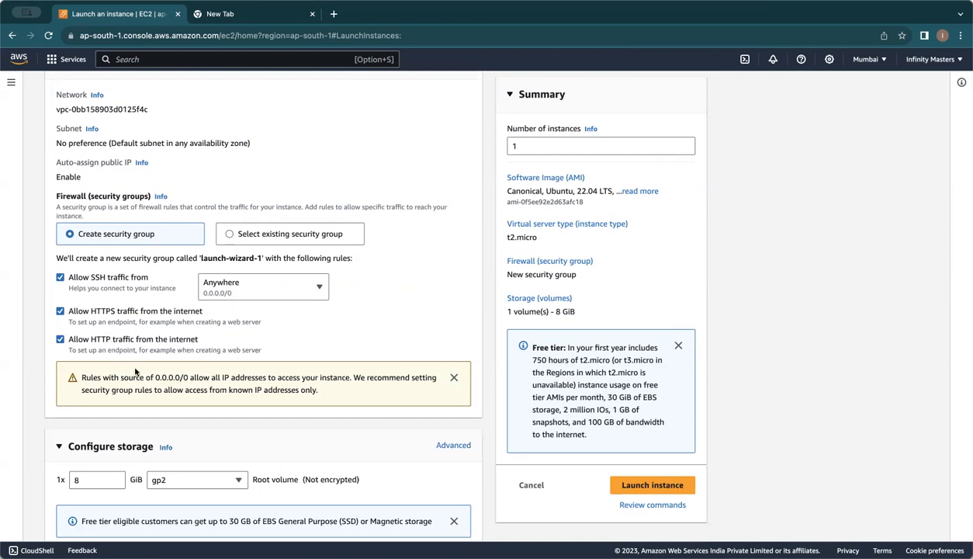
Review the storage configuration, the new security group's name and rules, and the instance type and key pair choices.
scroll(135, 372, down, 4)
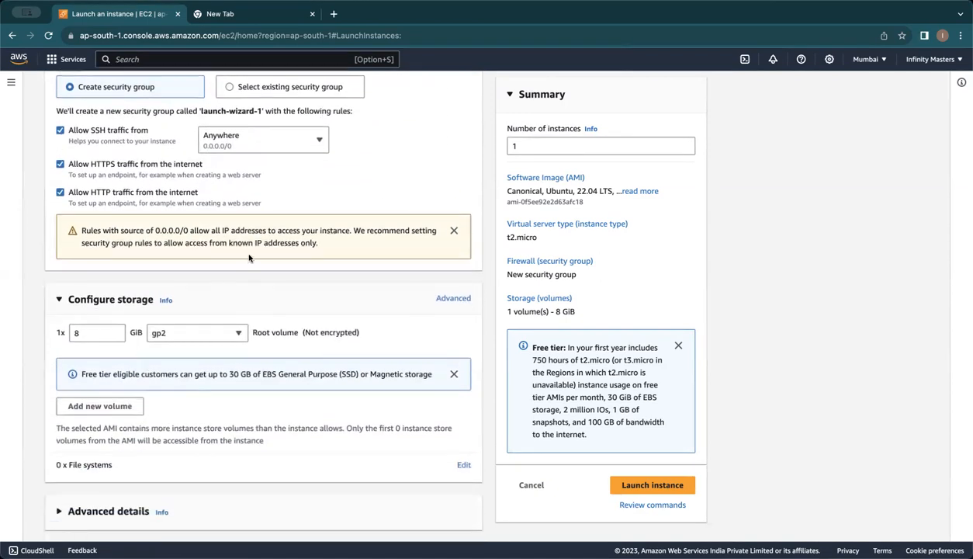
scroll(250, 258, up, 4)
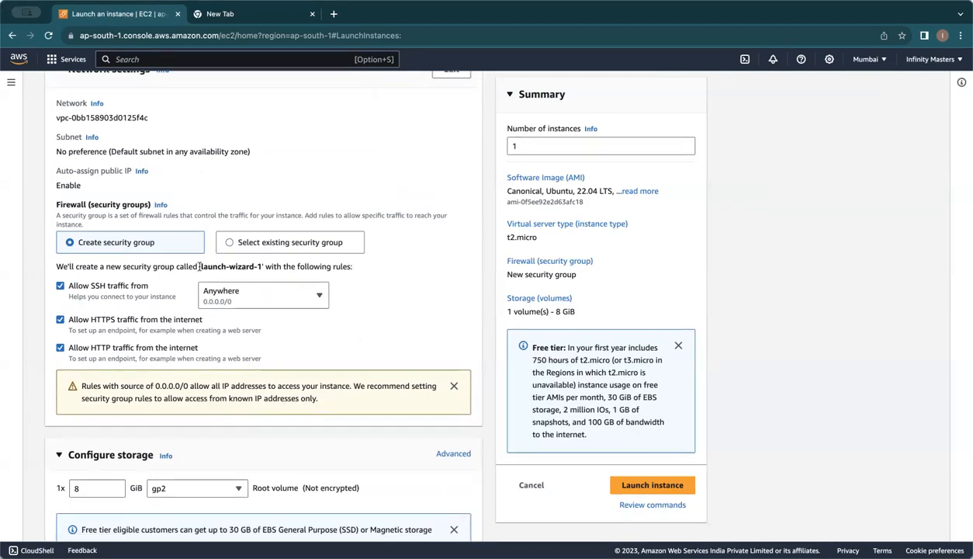
drag(199, 266, 262, 267)
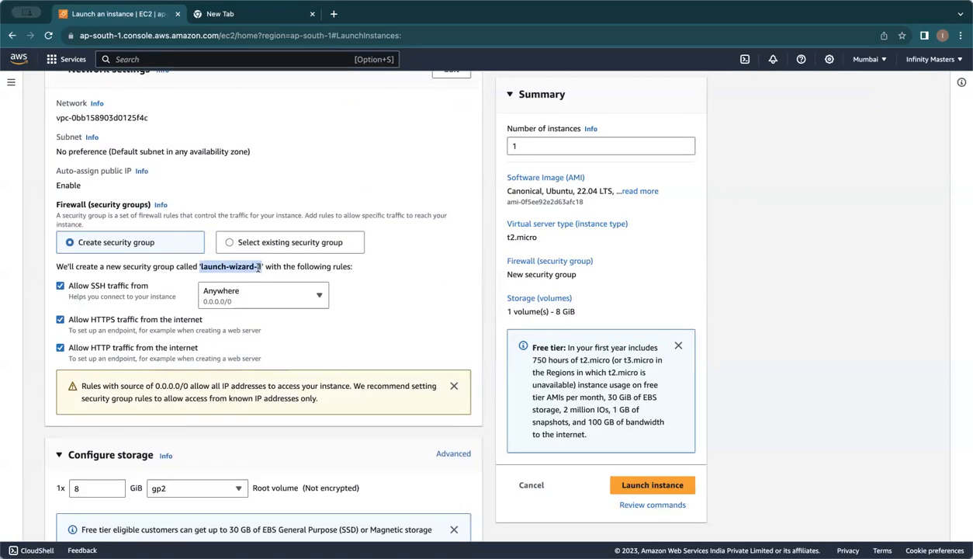
click(199, 265)
drag(200, 264, 259, 263)
scroll(380, 261, up, 1)
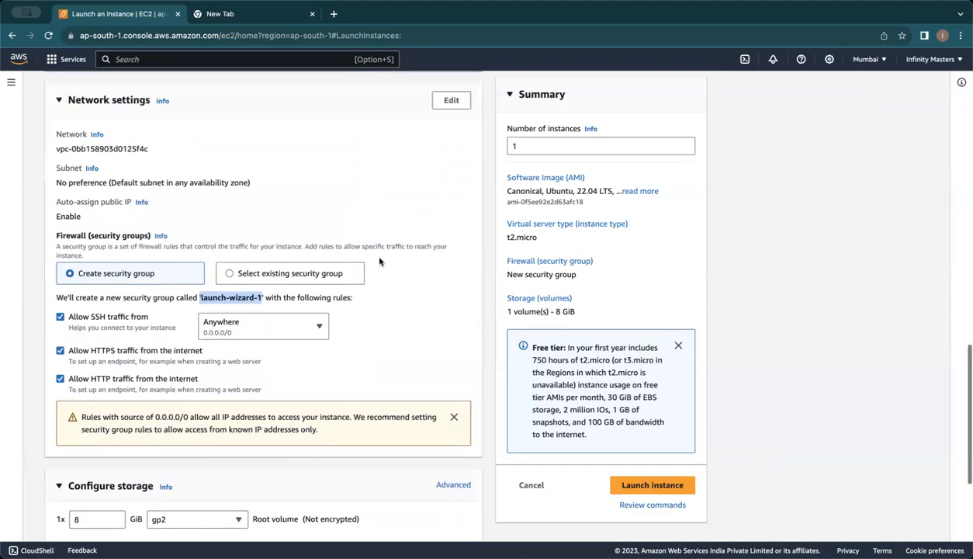
scroll(380, 261, up, 3)
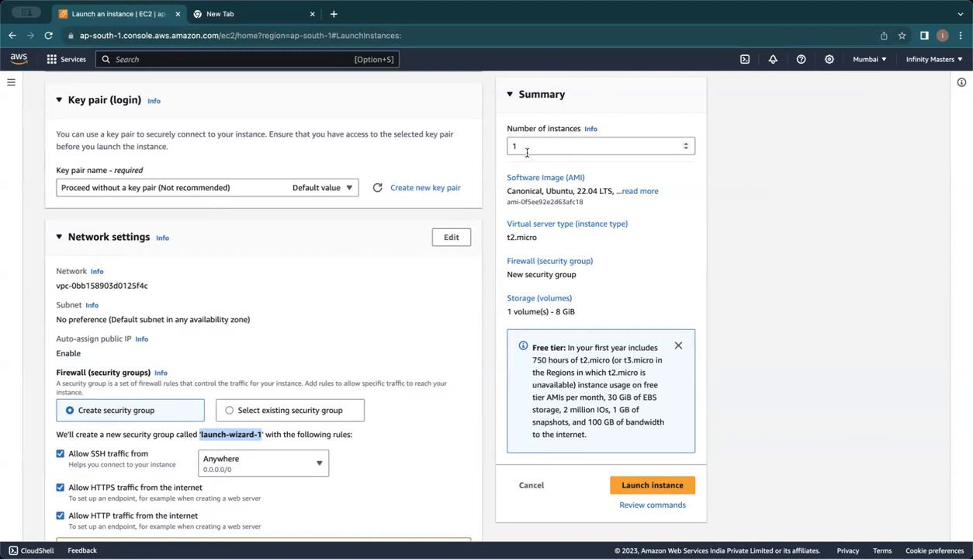
scroll(400, 170, up, 5)
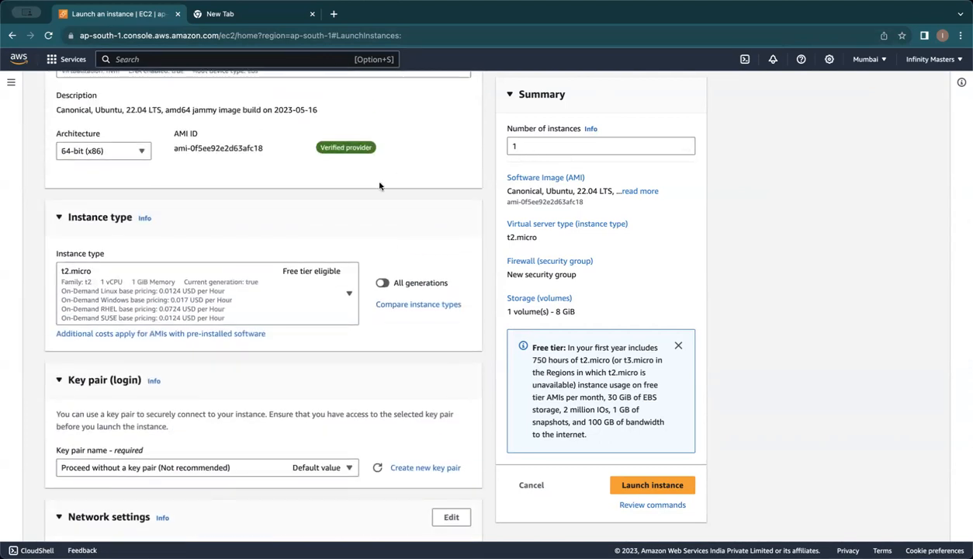
Try 100 as the number of instances and restore the value to 1.
click(545, 146)
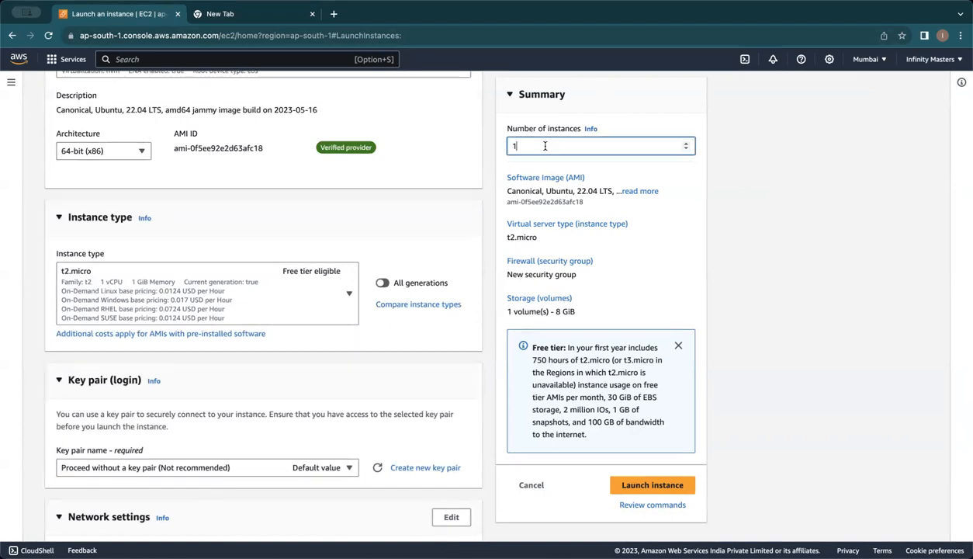
text(00)
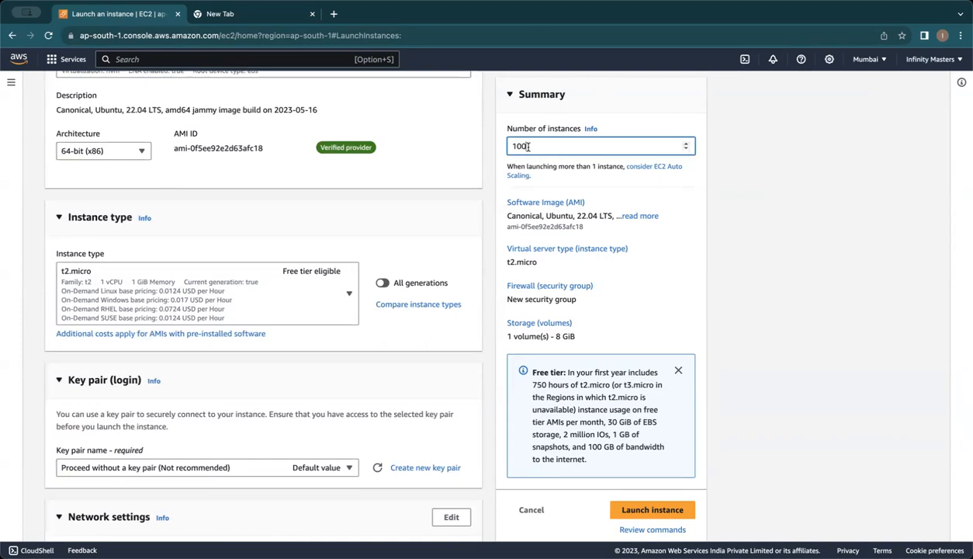
key(BackSpace)
key(BackSpace)
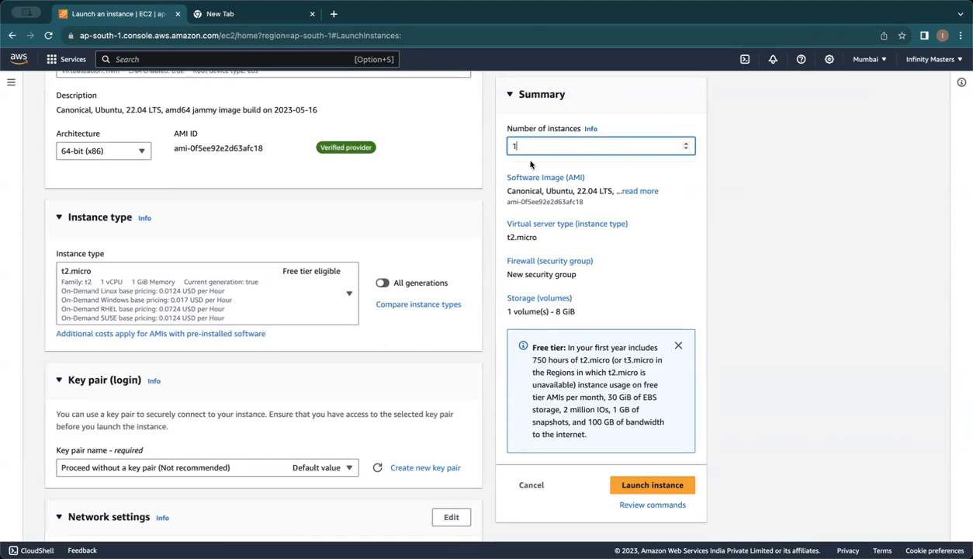
Launch the configured instance and open the list of EC2 instances.
scroll(661, 305, down, 2)
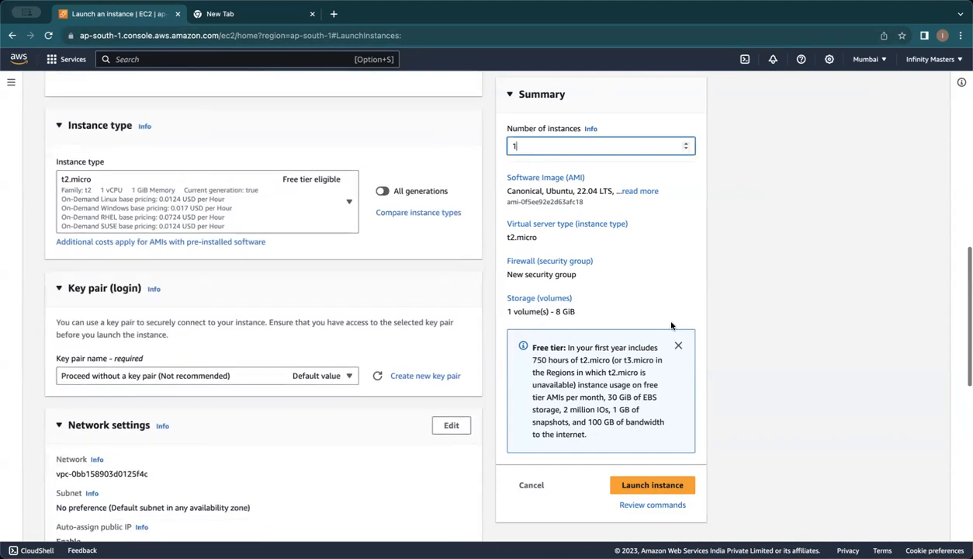
click(652, 486)
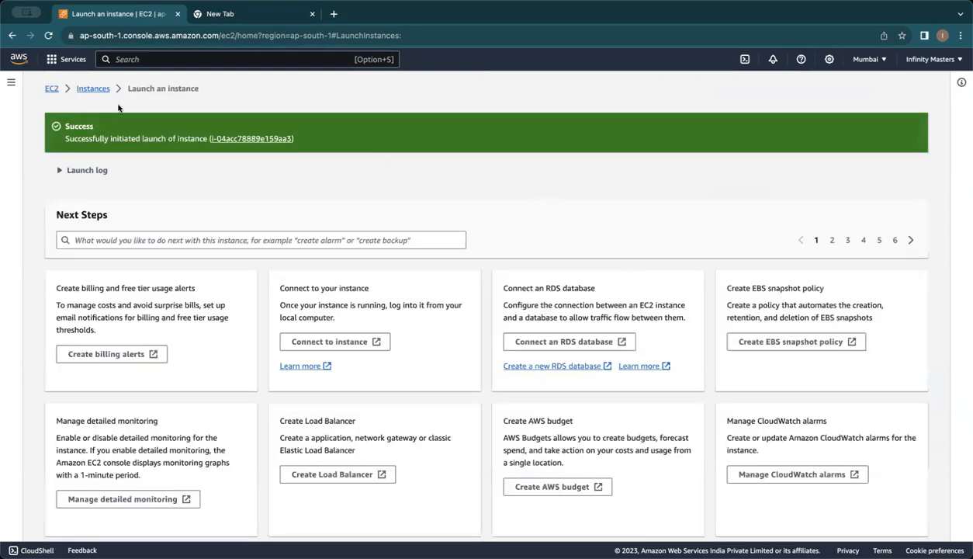
click(91, 89)
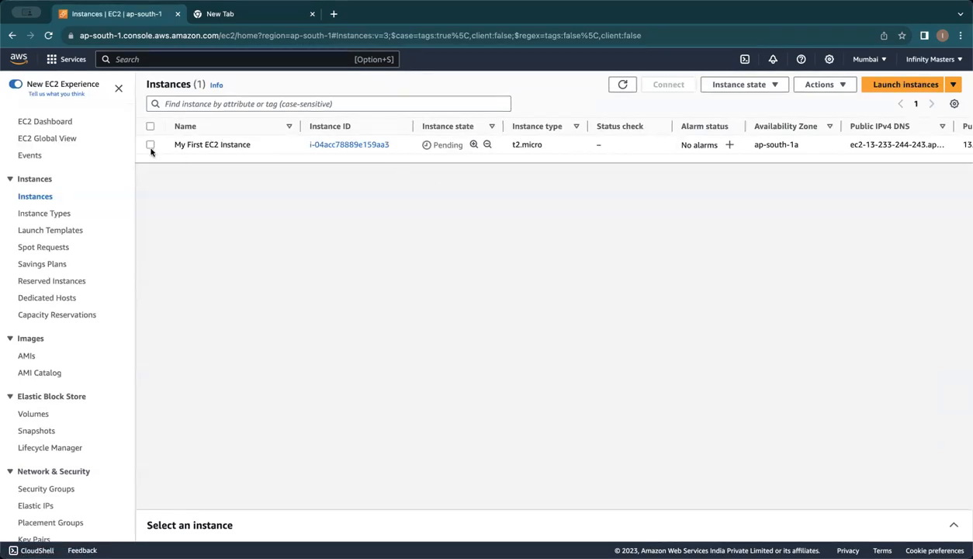
Check the running instances from the EC2 dashboard, remove the running-state filter and refresh the list to check the instance's state.
click(48, 122)
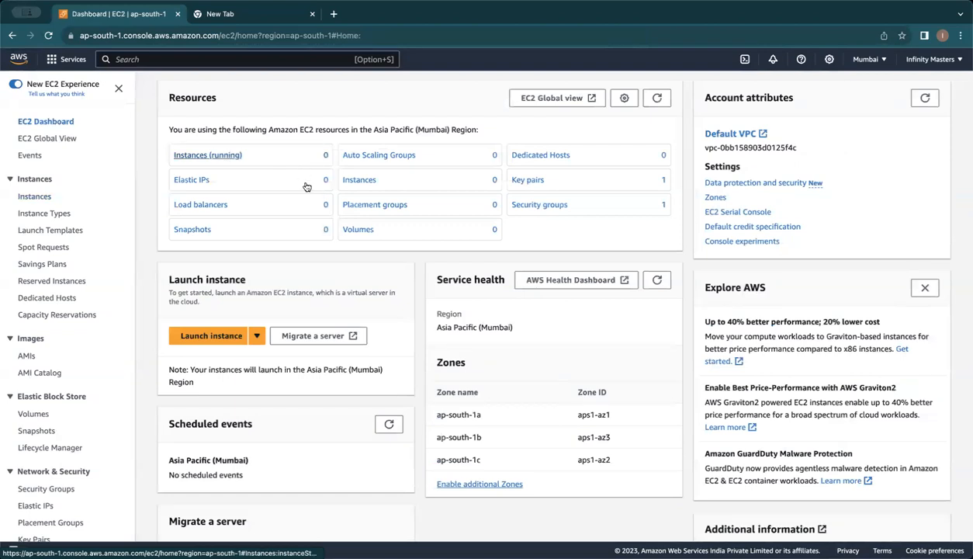
click(220, 156)
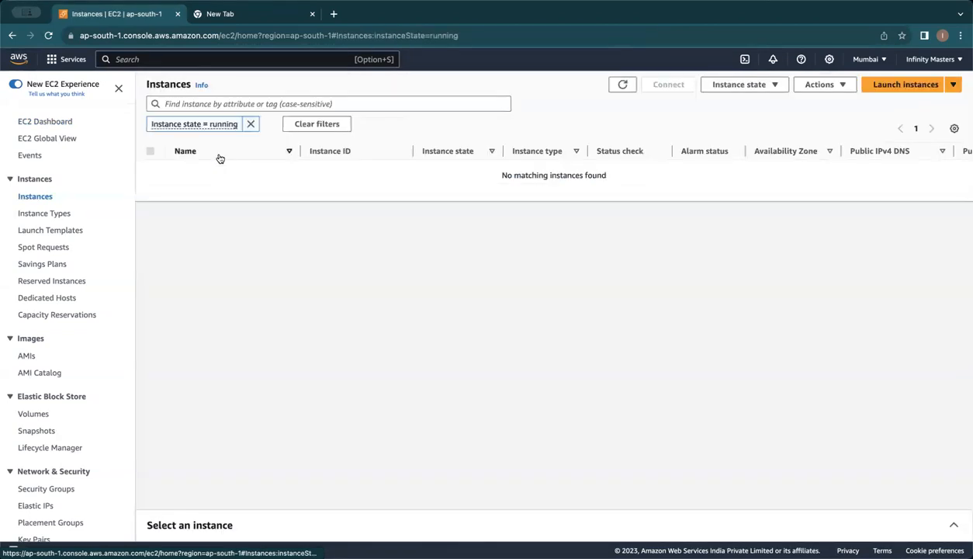
click(251, 125)
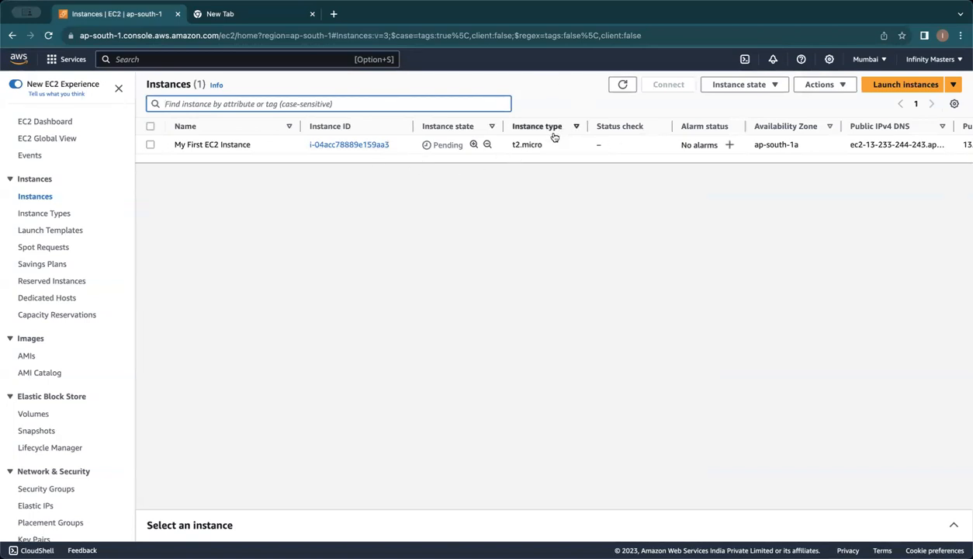
click(623, 85)
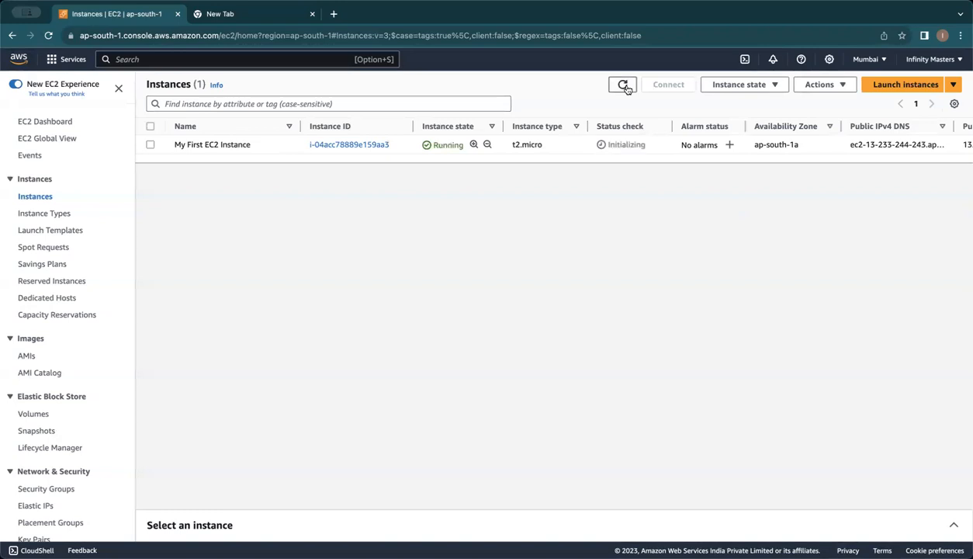